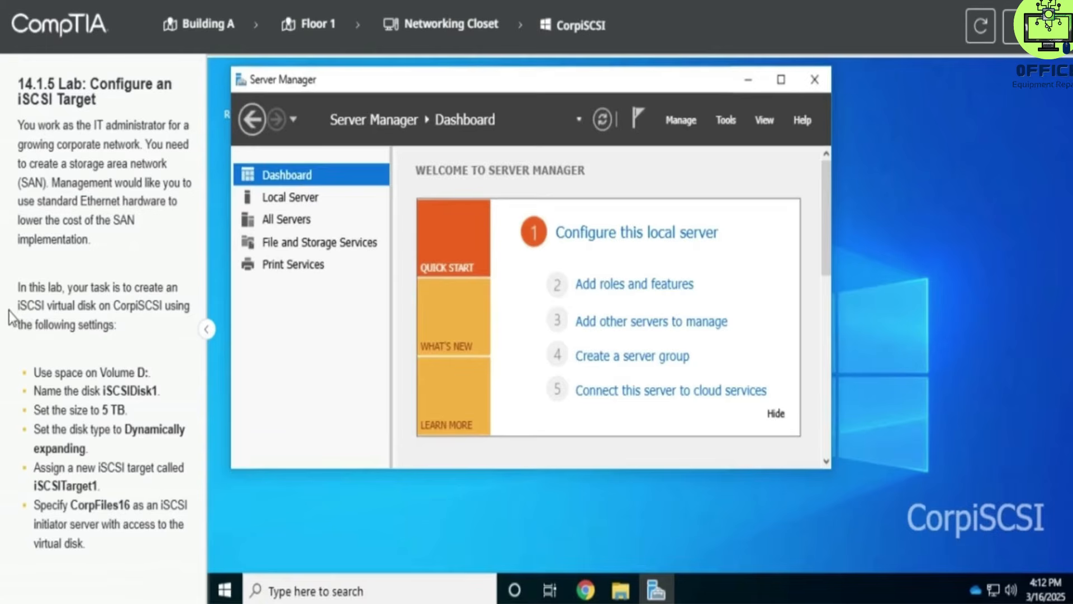
Step: Maximize the Server Manager window
left_click_drag(17, 285, 166, 303)
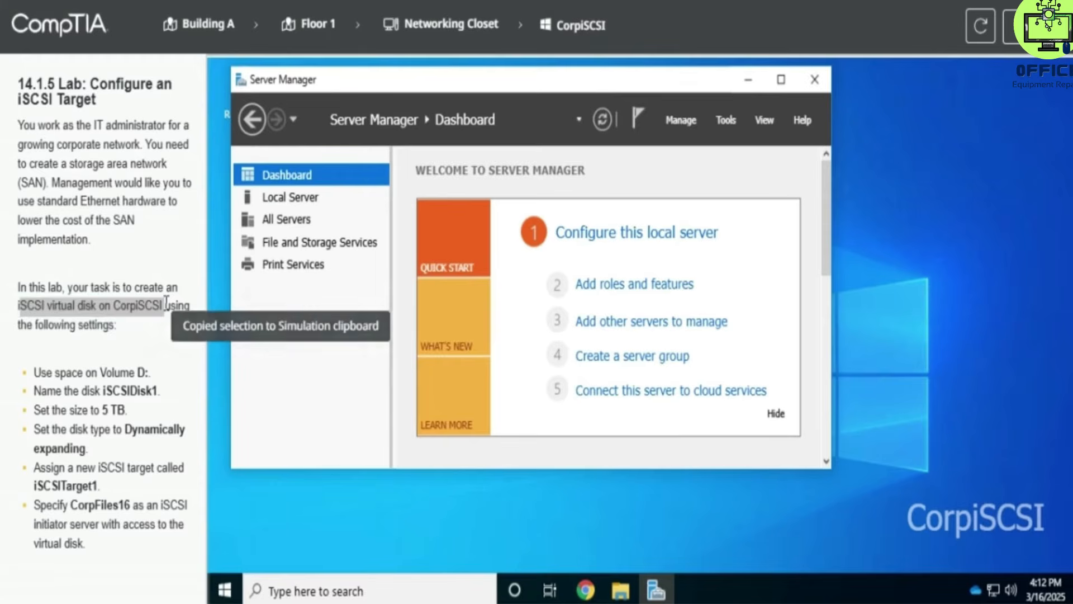
left_click(781, 79)
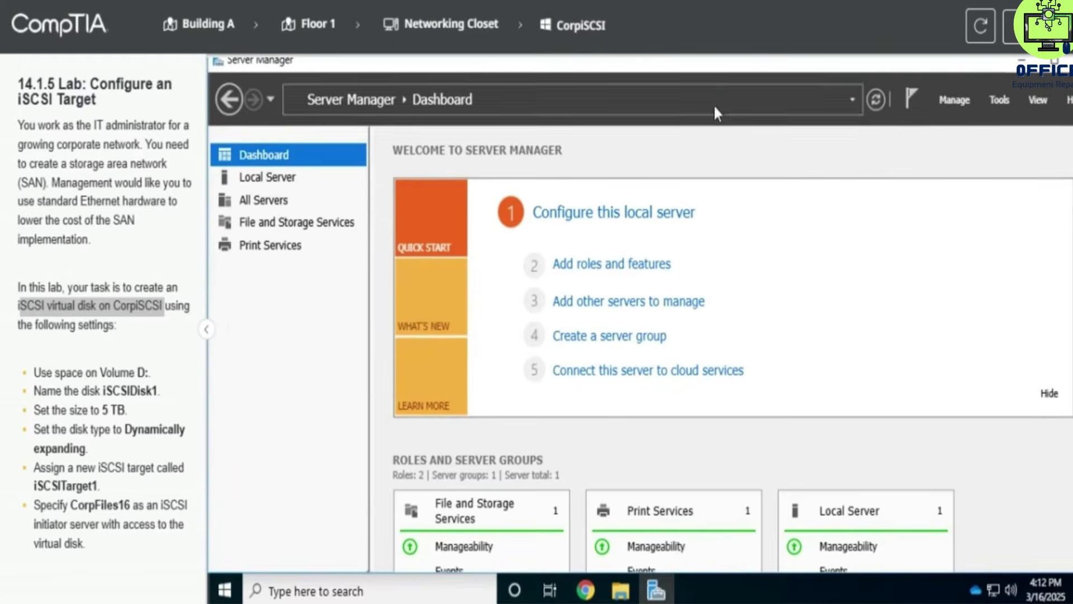
Step: Browse the File and Storage Services sections, ending on the iSCSI page
left_click(337, 223)
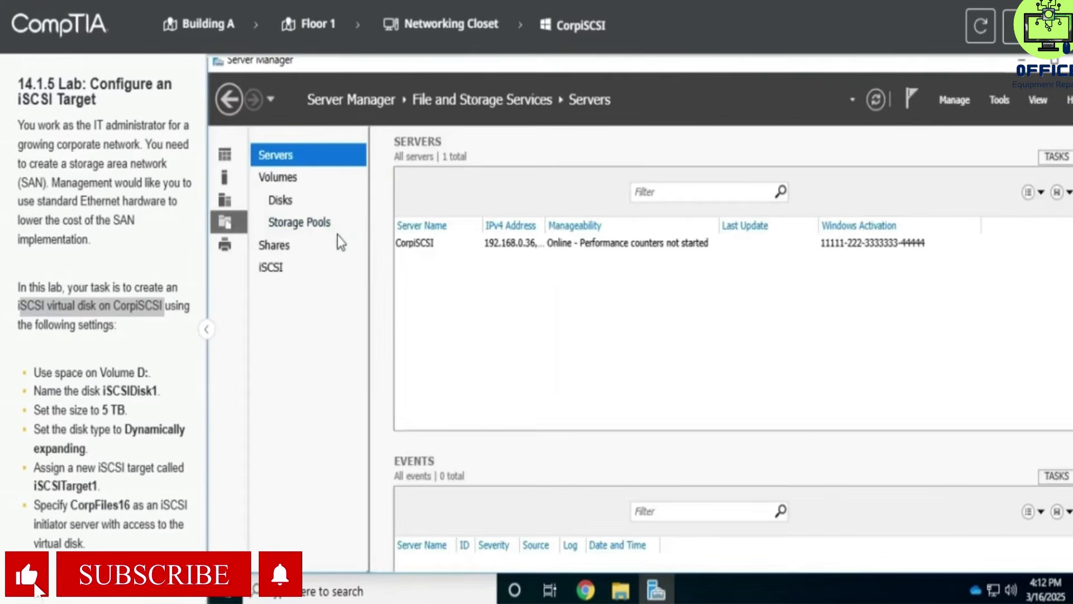
left_click(304, 276)
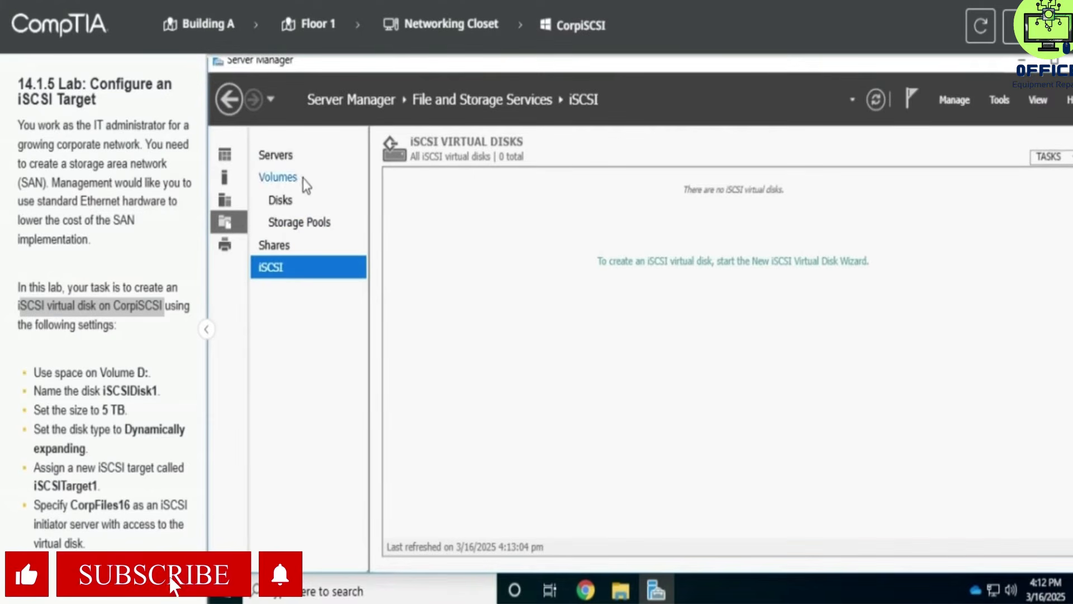
left_click(293, 158)
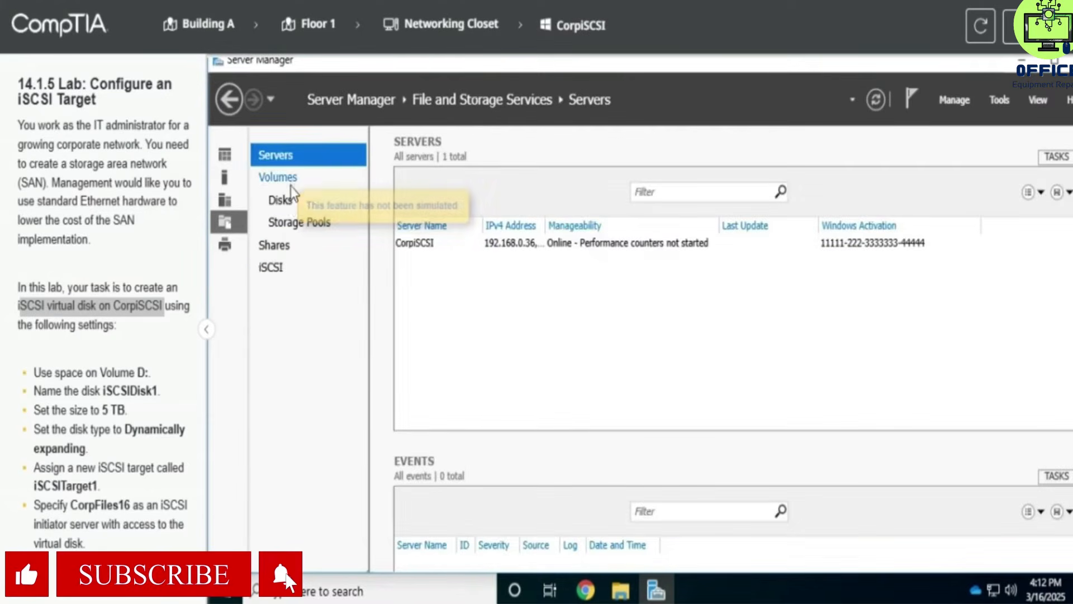
left_click(286, 224)
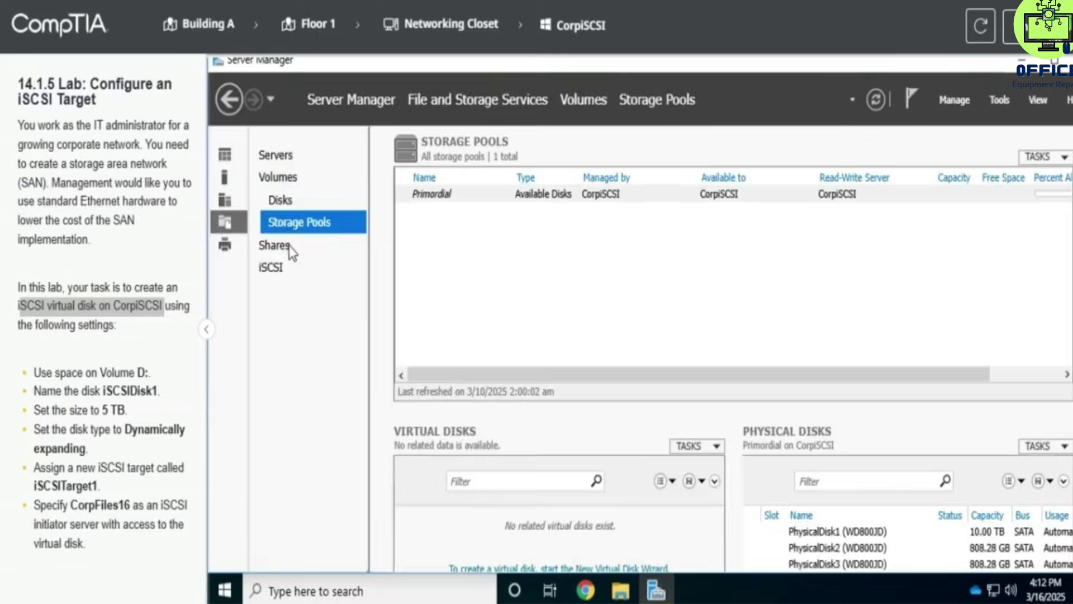
left_click(289, 246)
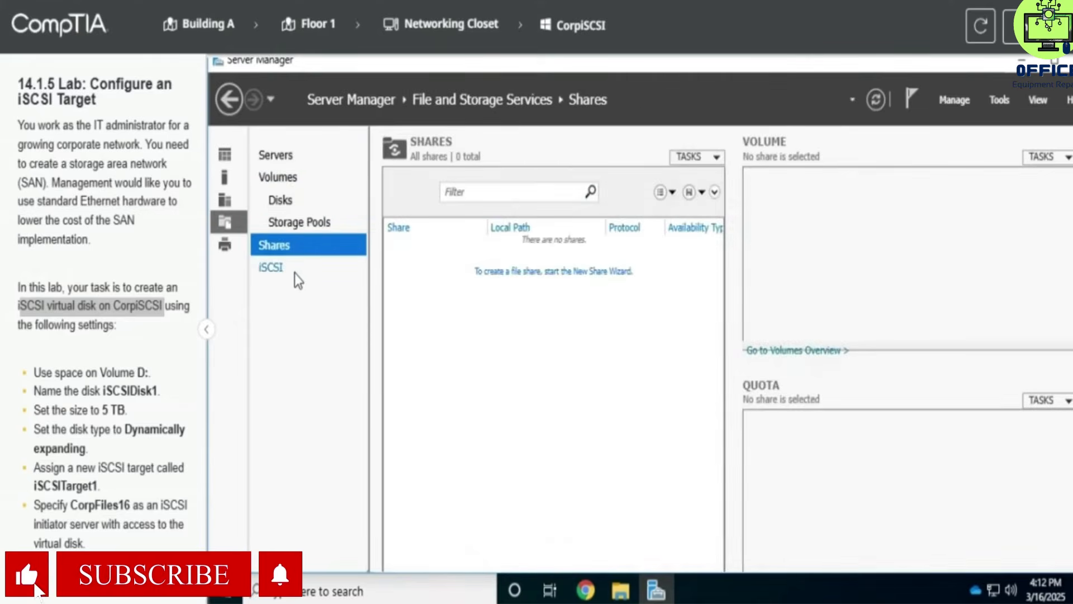
left_click(295, 274)
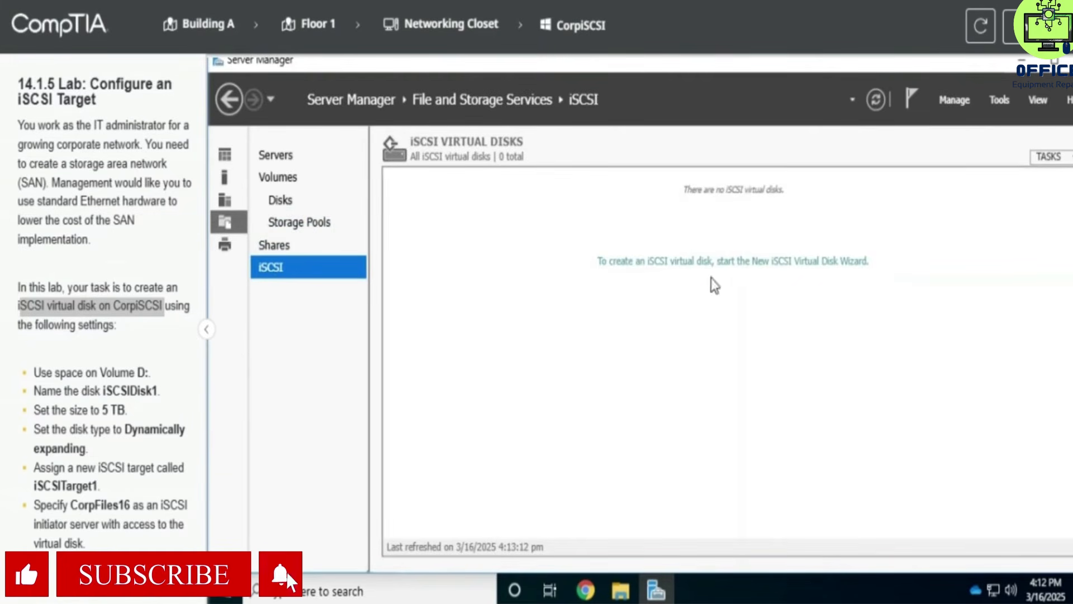
Step: Start the New iSCSI Virtual Disk wizard and choose volume D: as the storage location
left_click(1048, 157)
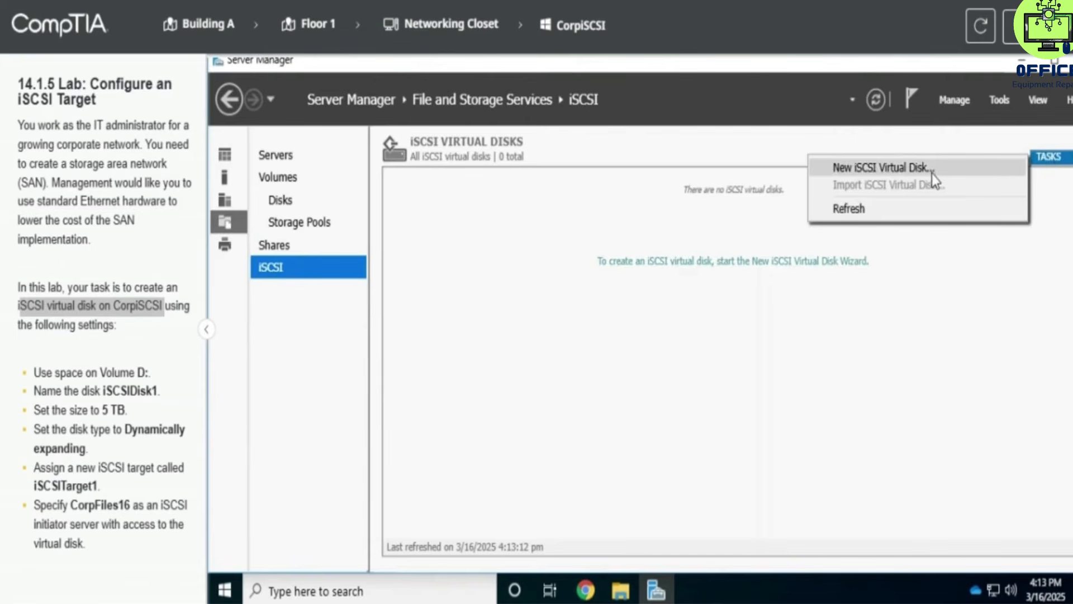
left_click(917, 167)
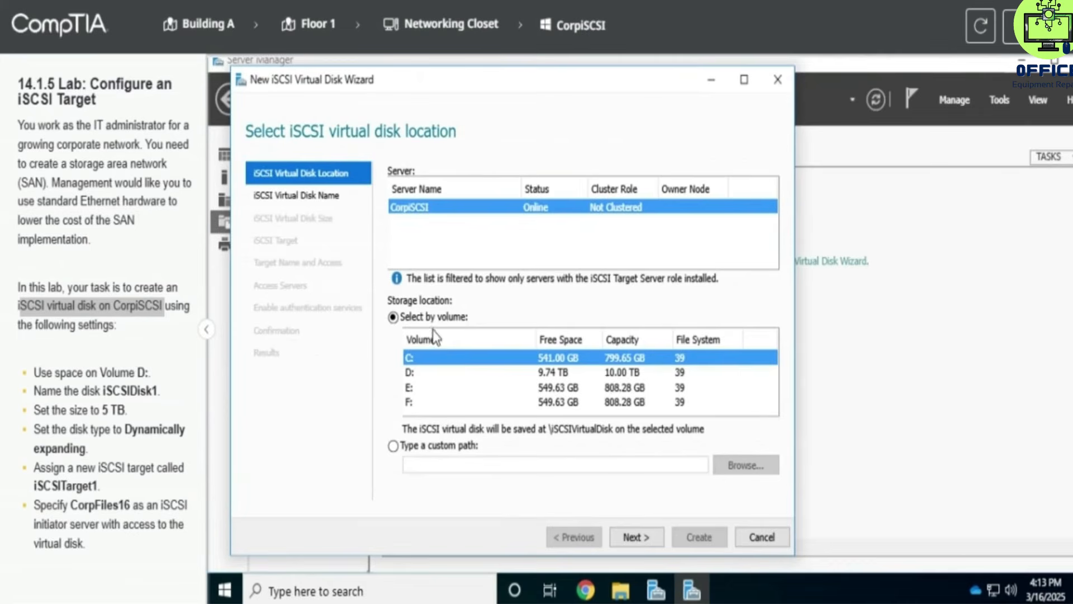
left_click_drag(92, 372, 152, 371)
key("ctrl+c")
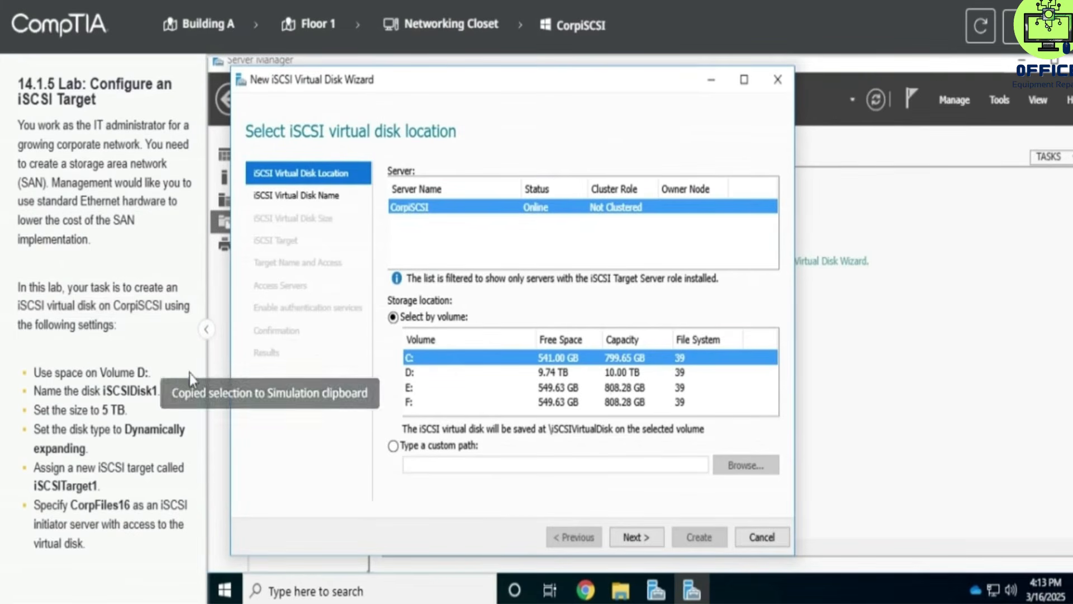
left_click(491, 375)
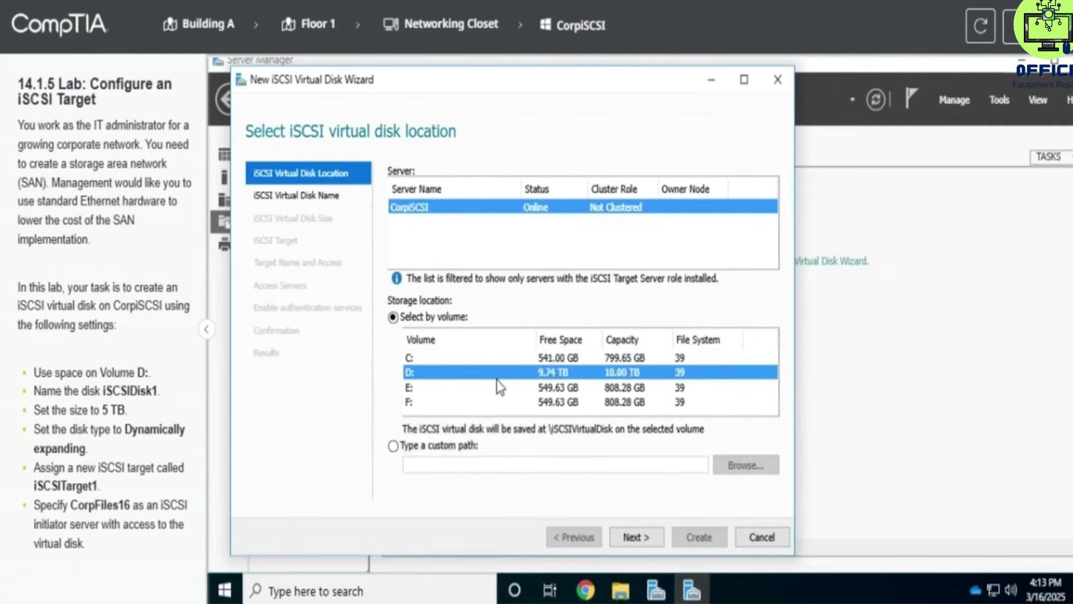
left_click(623, 535)
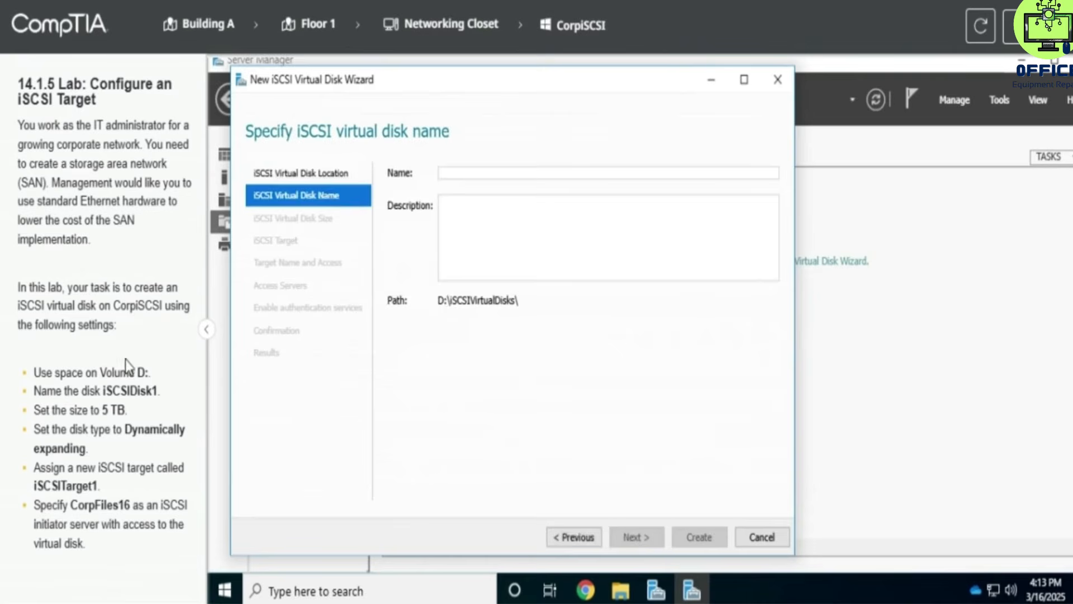
Step: Name the iSCSI virtual disk iSCSIDisk1 and continue
left_click_drag(35, 391, 160, 391)
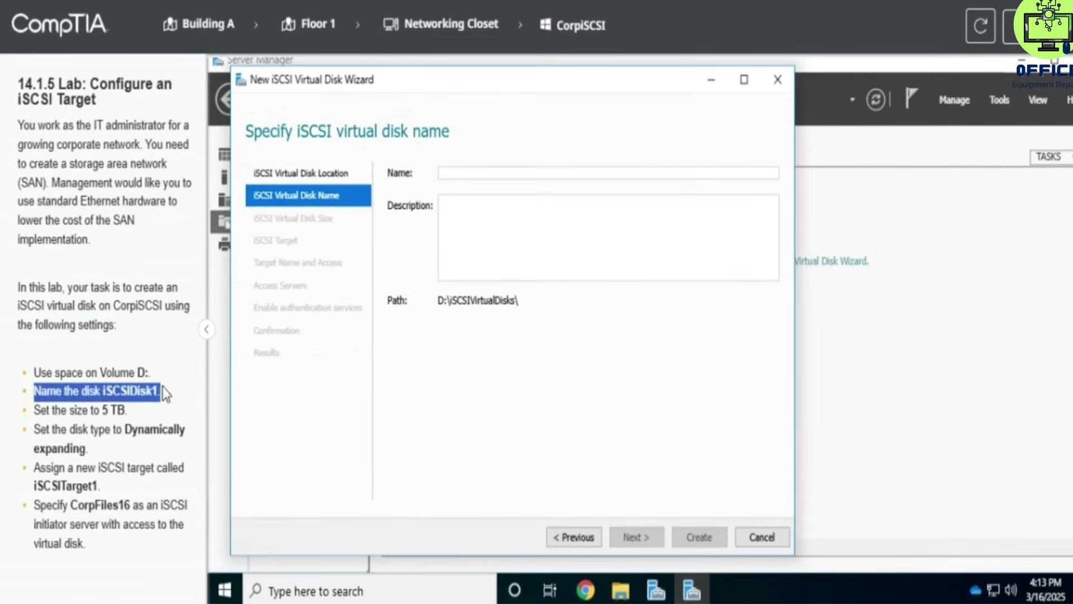
left_click(509, 171)
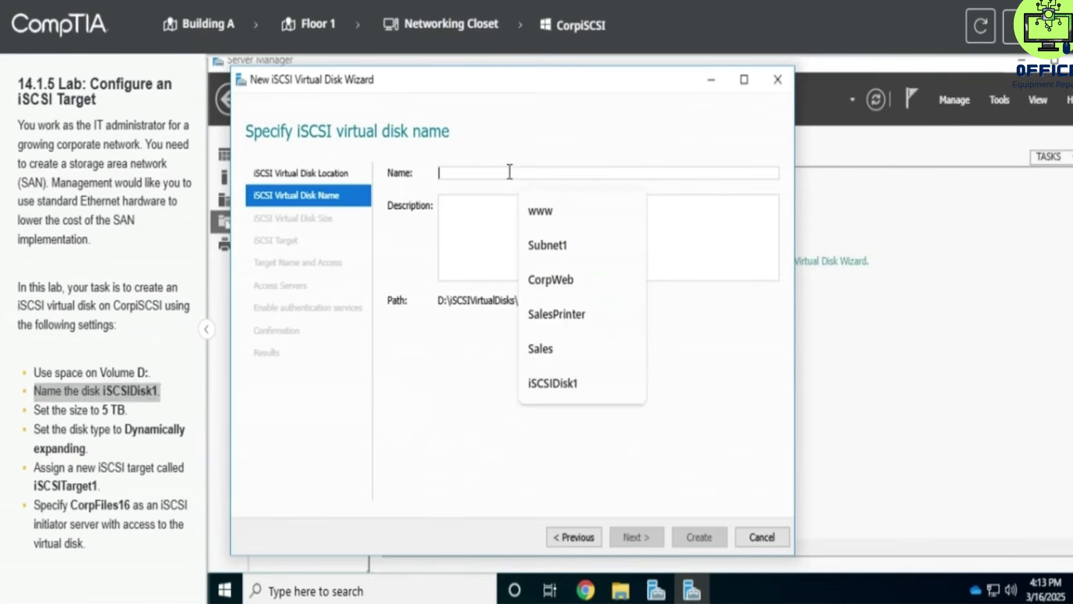
type("i")
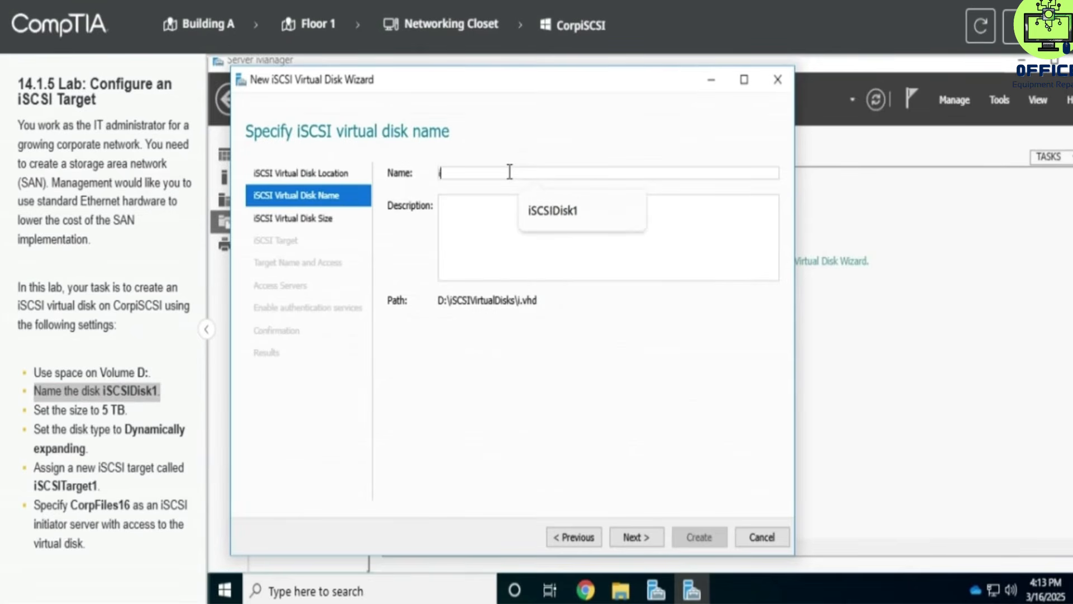
type("SCSIDisk1")
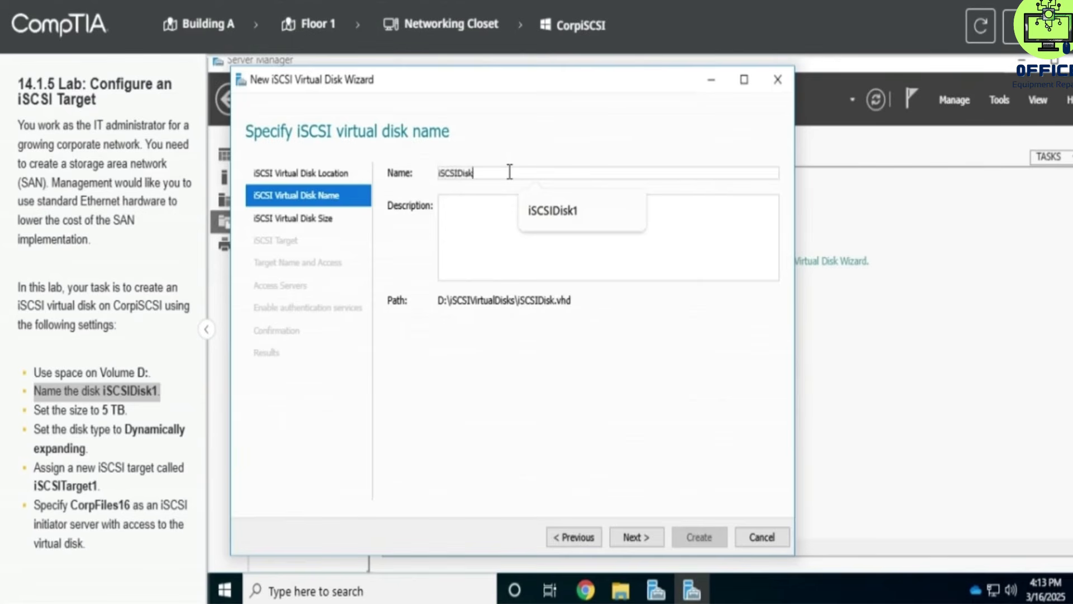
left_click(637, 532)
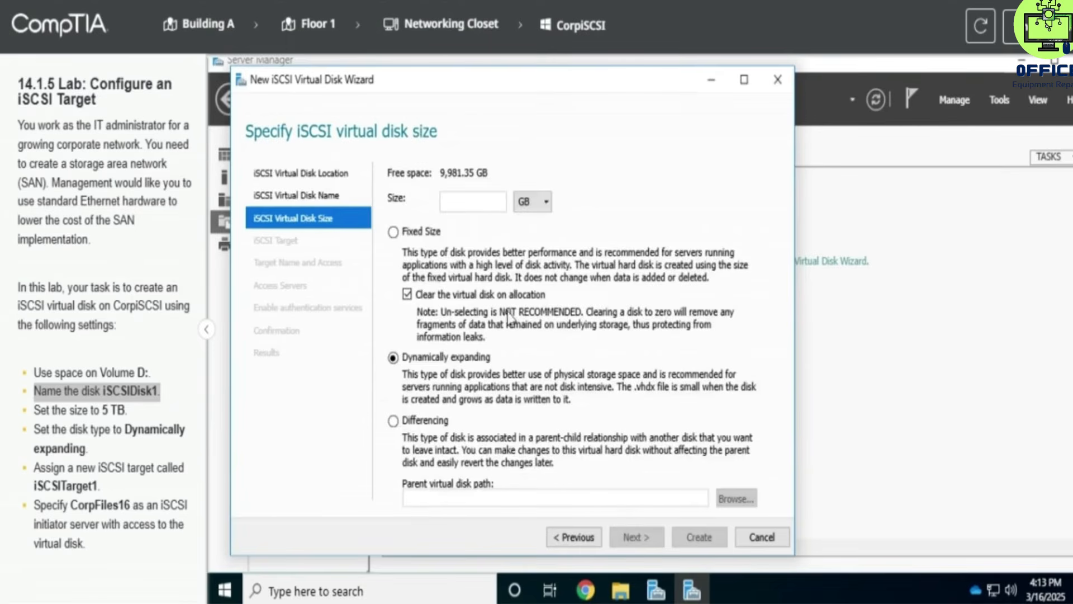
Step: Set the virtual disk size to 5 TB, keep it dynamically expanding, and continue
left_click(62, 416)
left_click_drag(73, 411, 127, 412)
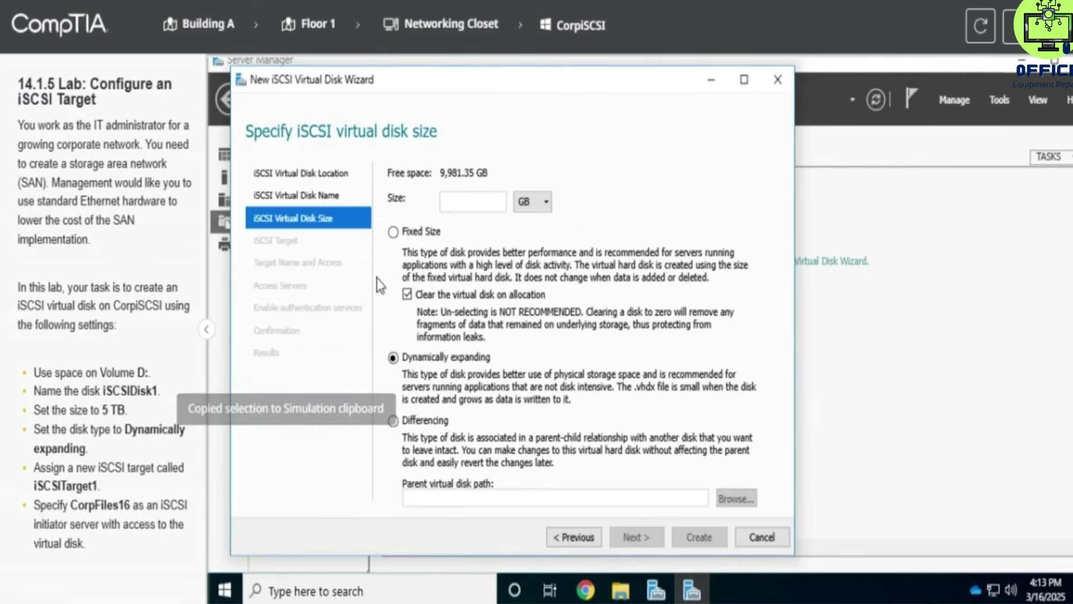
left_click(473, 199)
type("5")
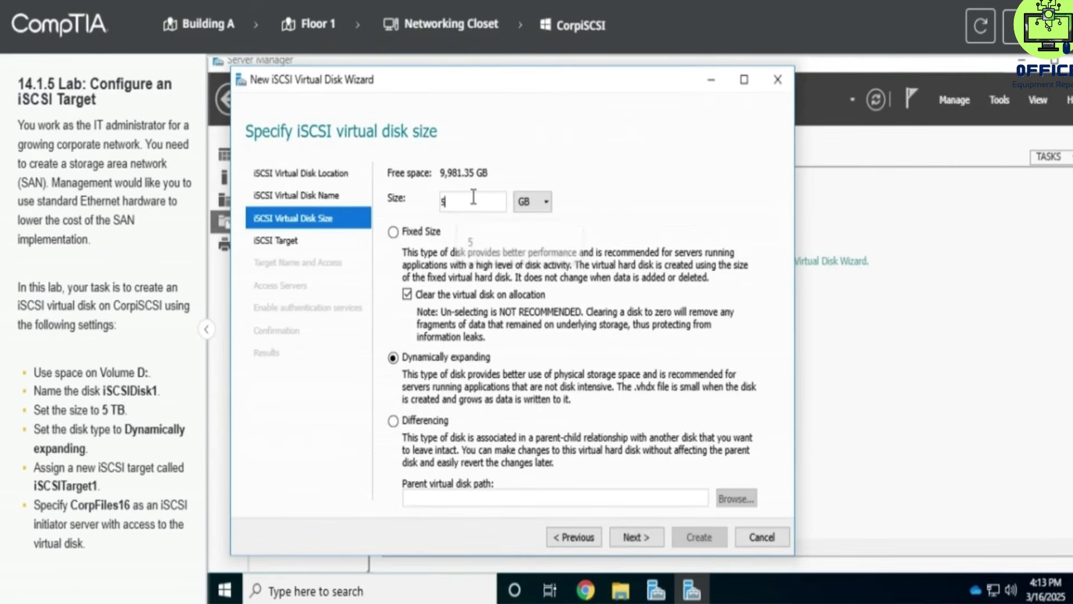
left_click(538, 202)
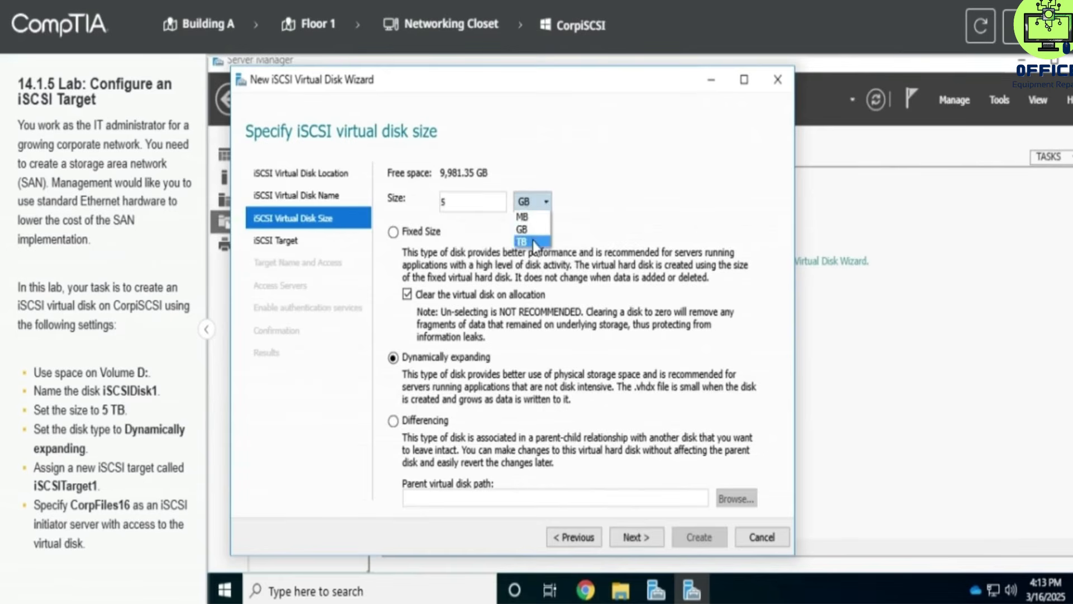
left_click(532, 240)
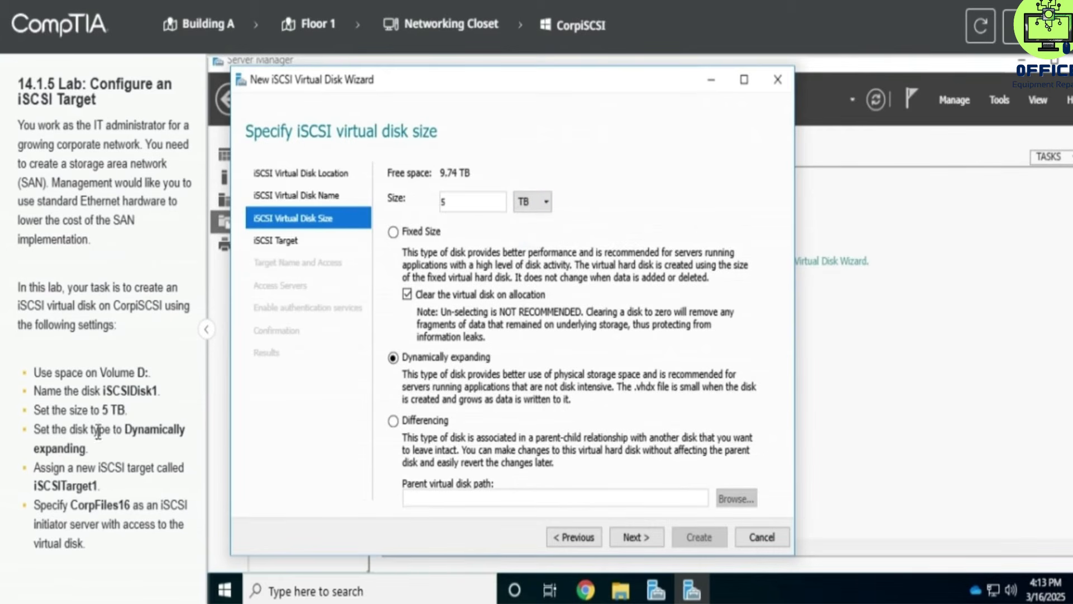
left_click_drag(123, 432, 136, 443)
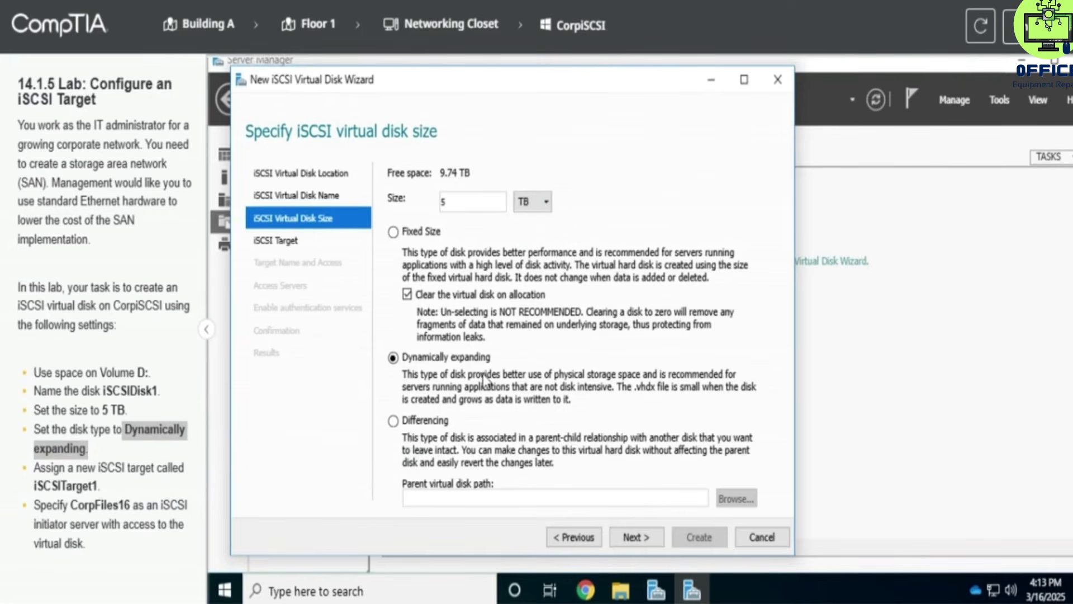
left_click(638, 537)
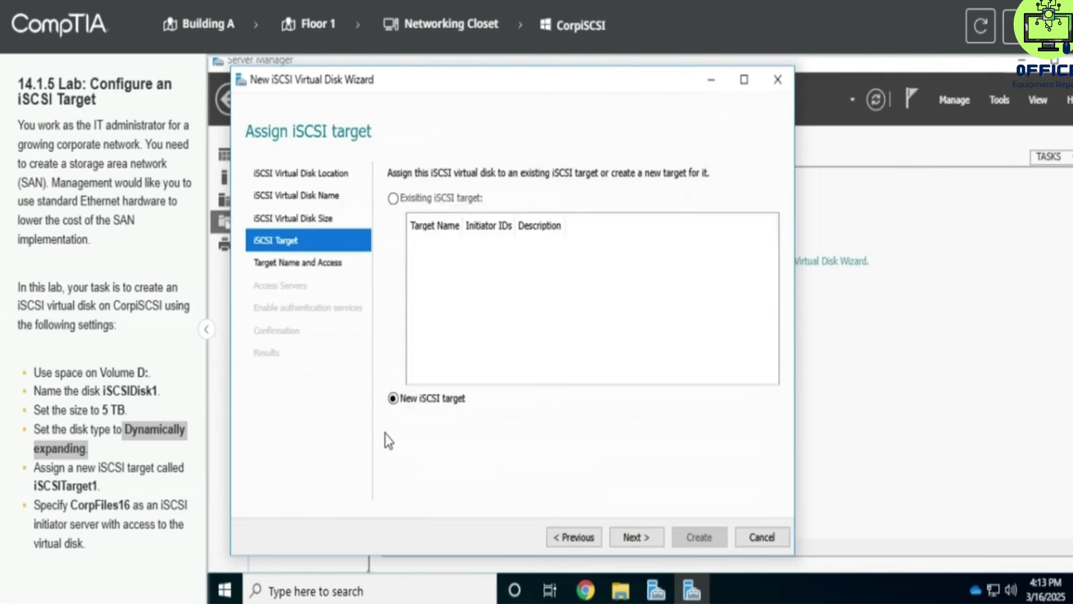
Step: Keep the option to create a new iSCSI target and continue
left_click(120, 456)
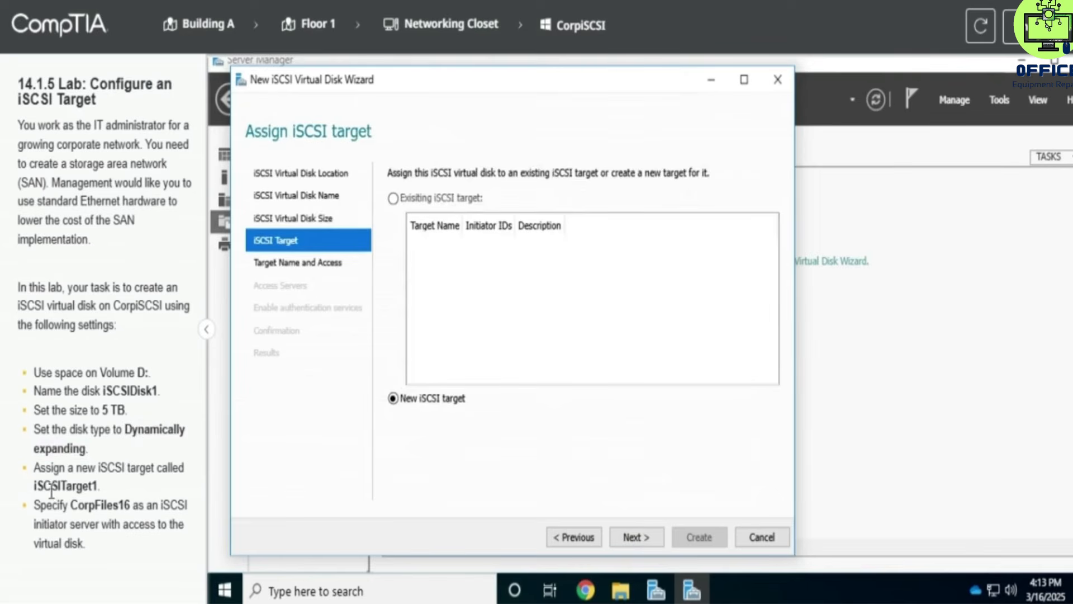
left_click_drag(67, 468, 136, 470)
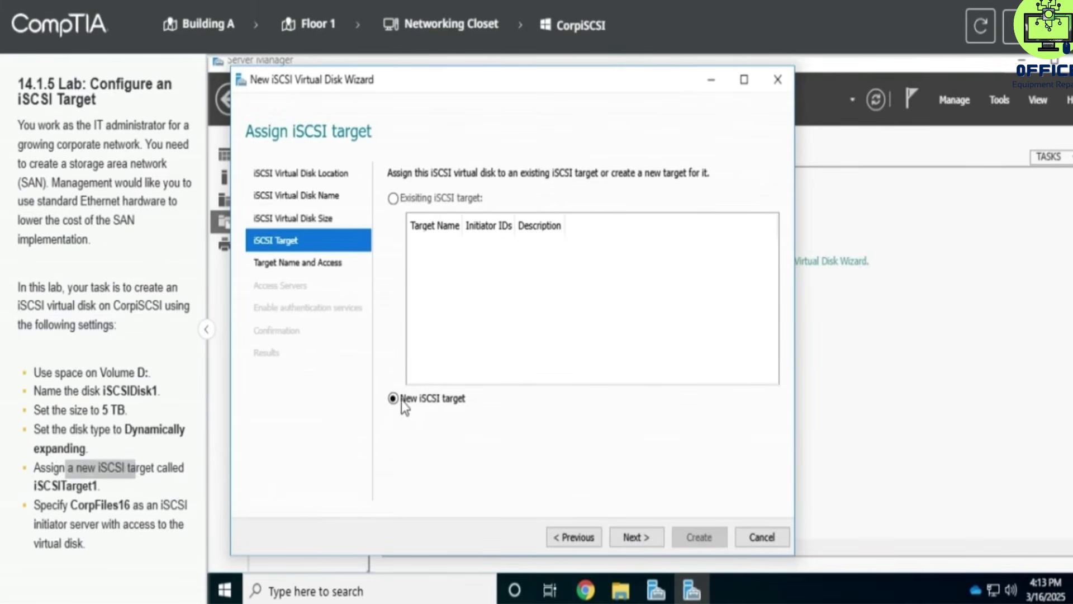
left_click(637, 536)
Step: Name the new target iSCSITarget1 and continue
left_click_drag(33, 485, 99, 481)
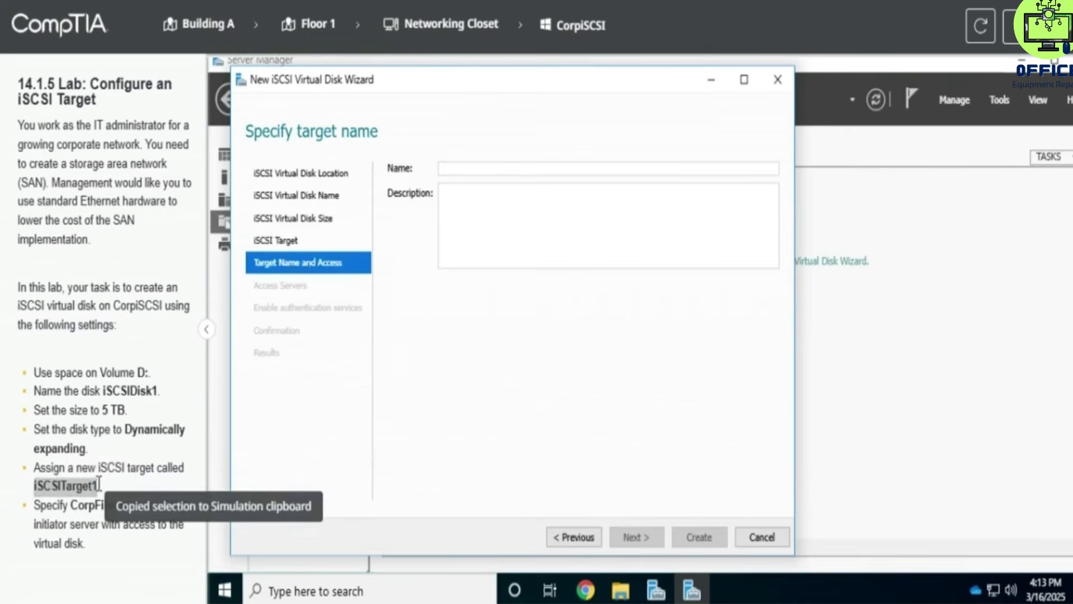
left_click(499, 163)
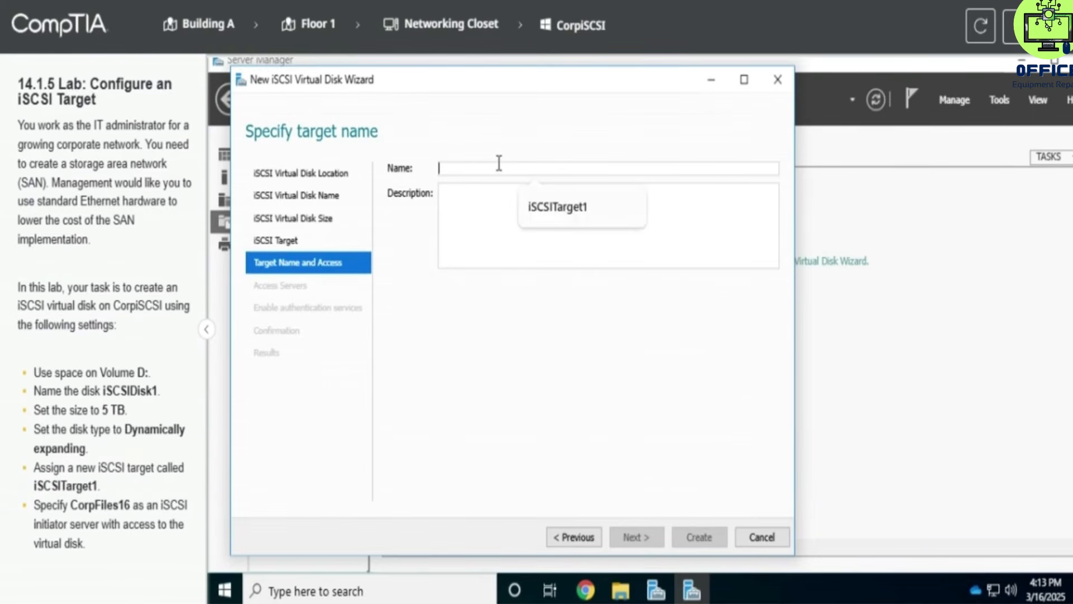
type("iSCS")
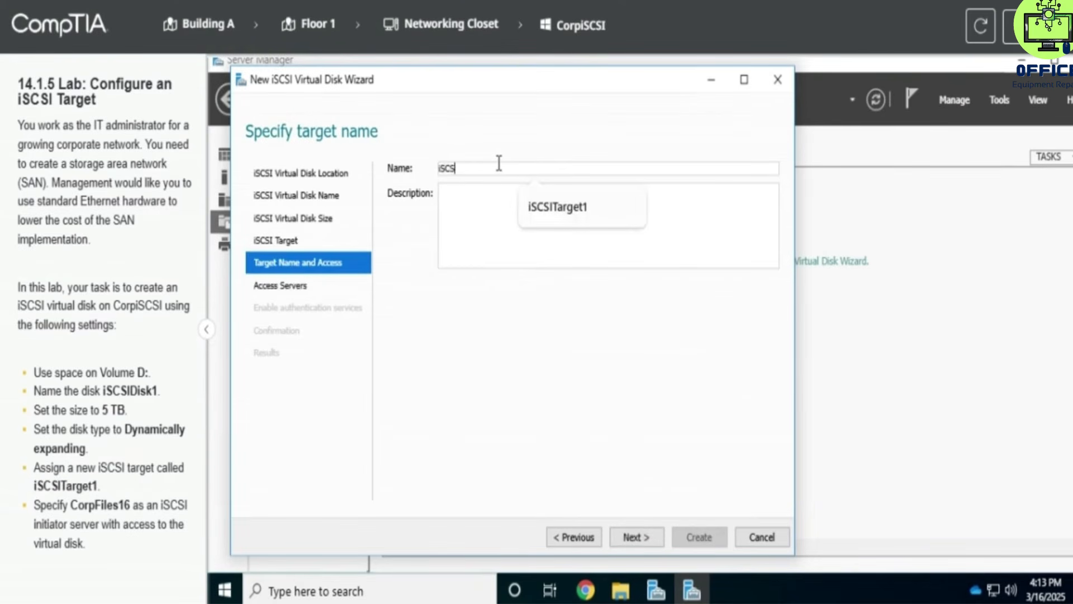
type("ITarget1")
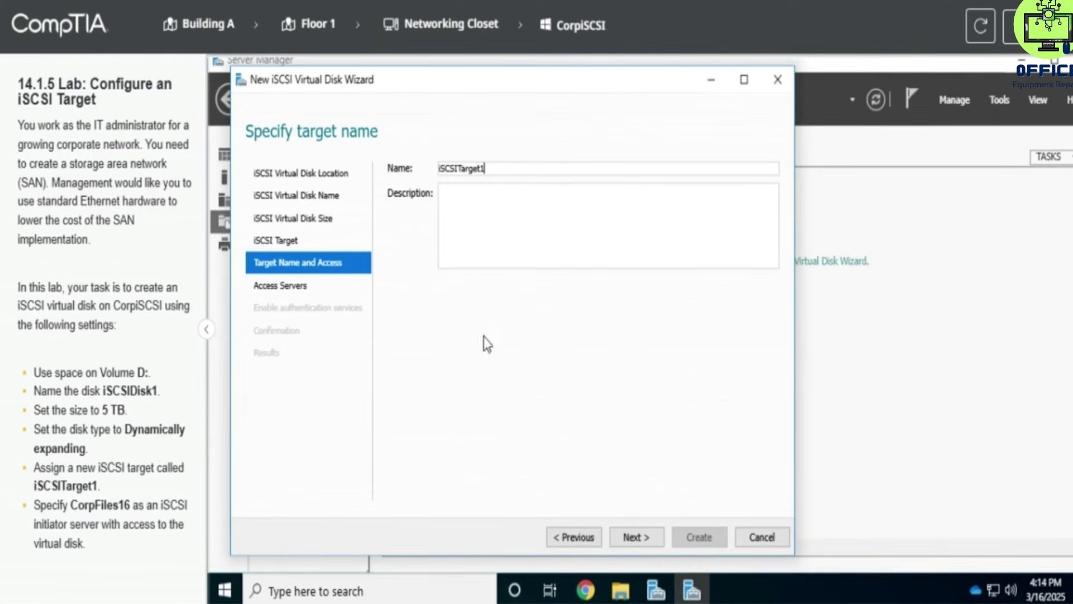
left_click(637, 536)
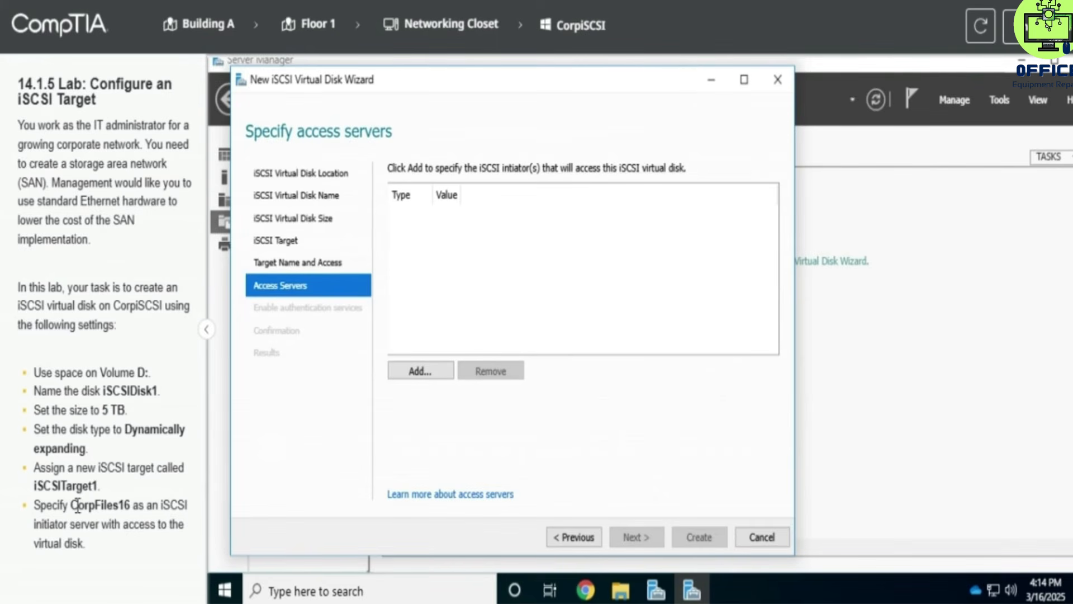
Step: Copy the name CorpFiles16 from the lab instructions and add that computer from CorpNet.local as the iSCSI initiator access server
left_click_drag(71, 505, 156, 524)
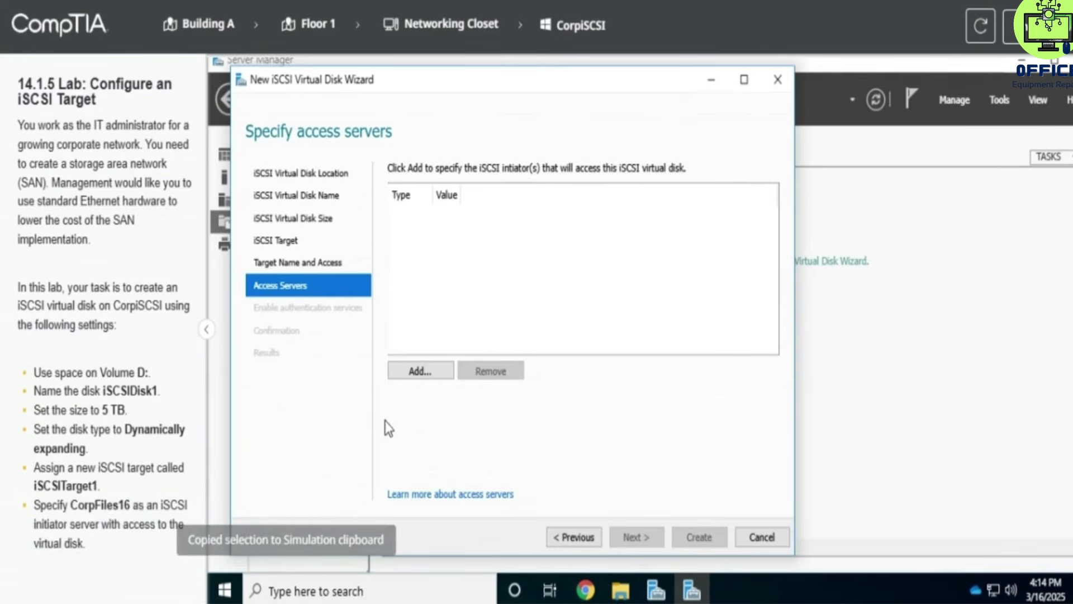
left_click(428, 378)
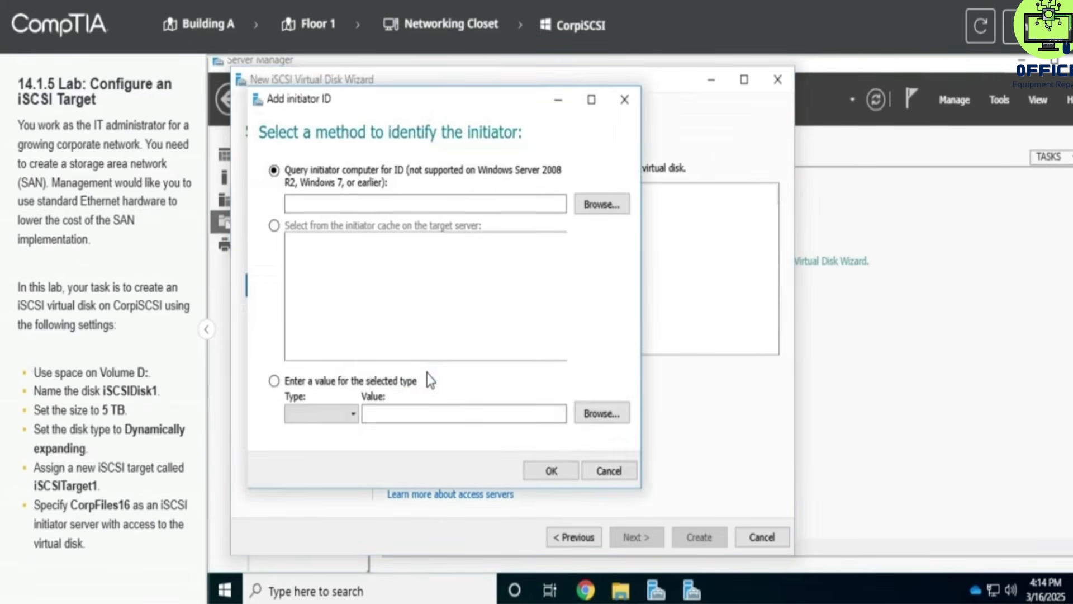
left_click(597, 205)
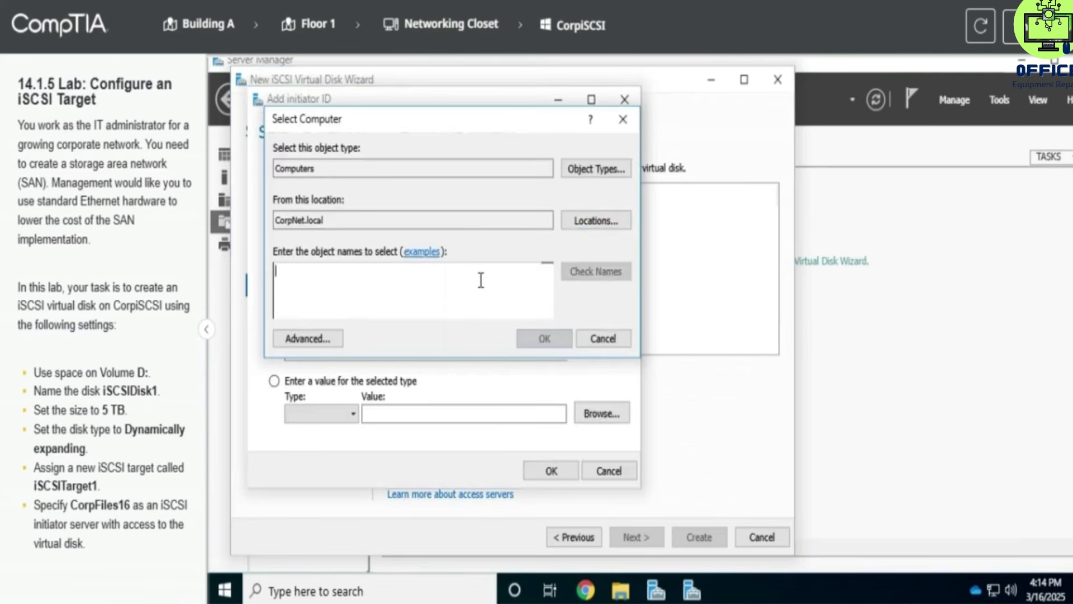
type("CorpFiles16")
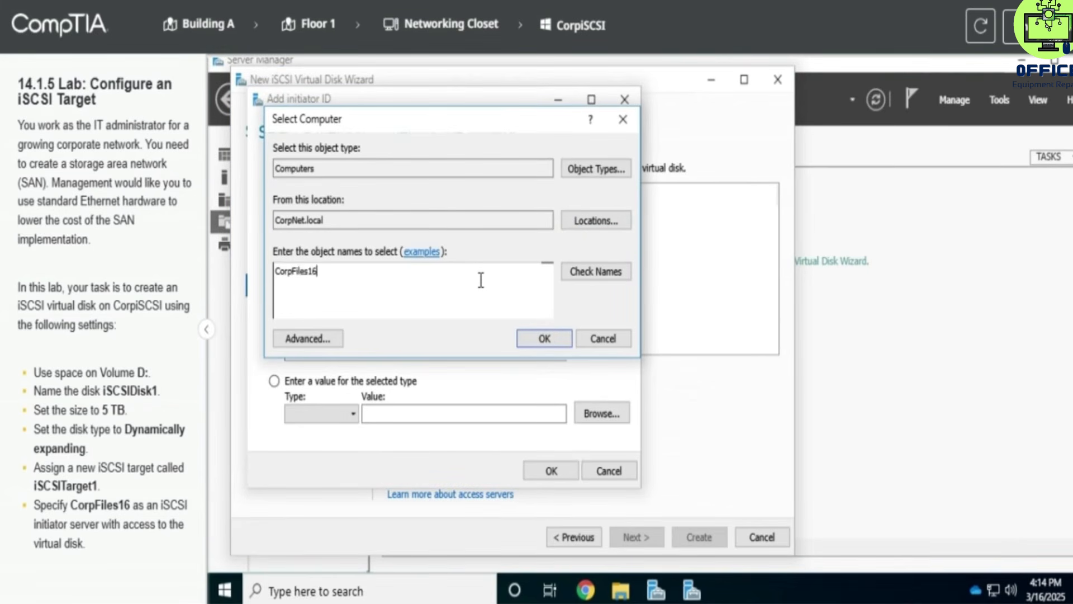
left_click(572, 276)
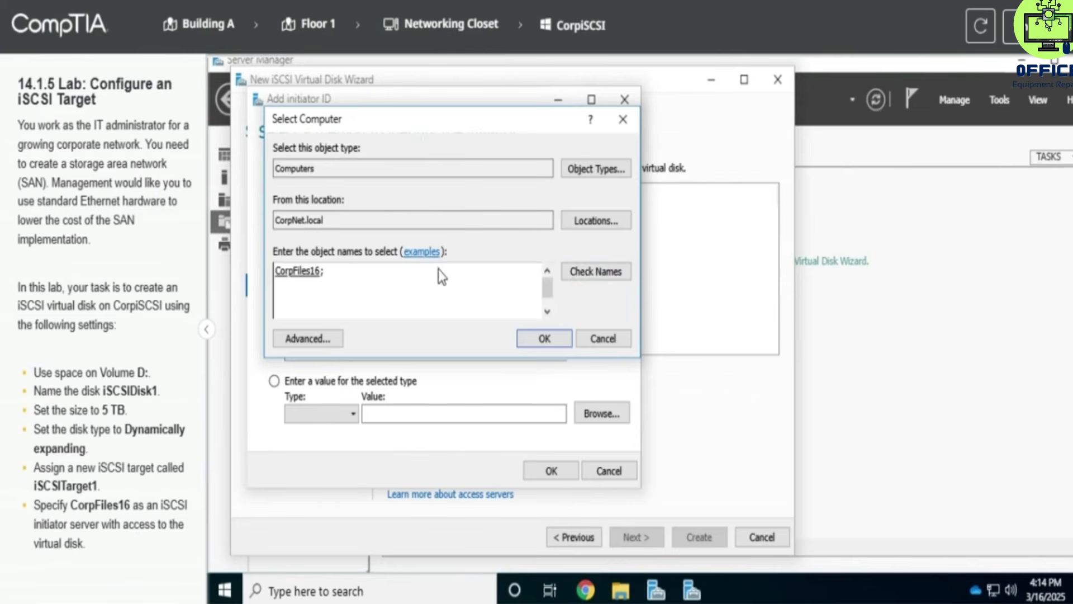
left_click(549, 335)
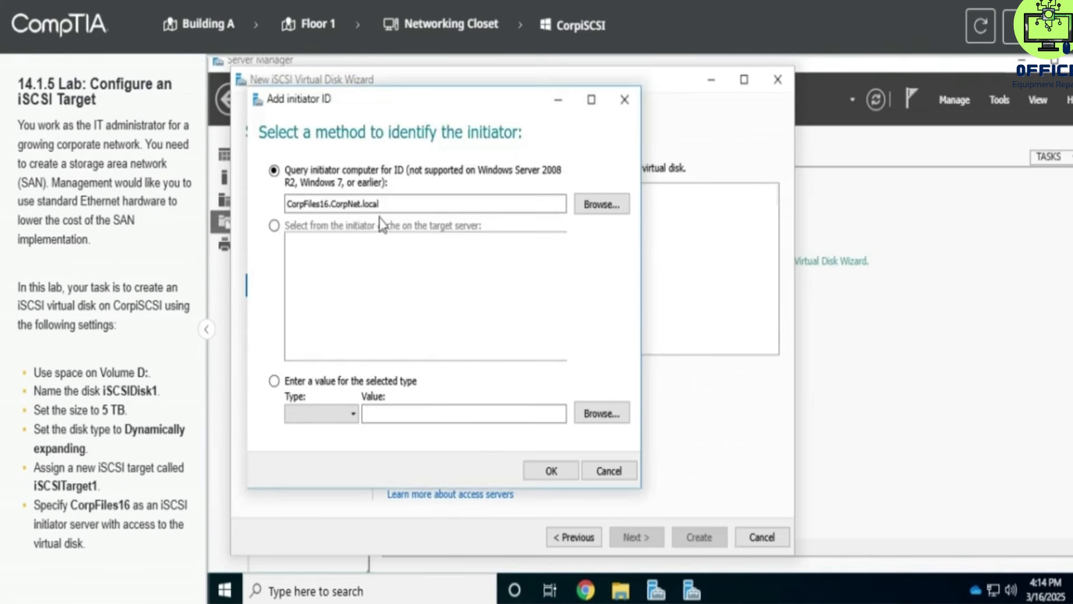
left_click(551, 472)
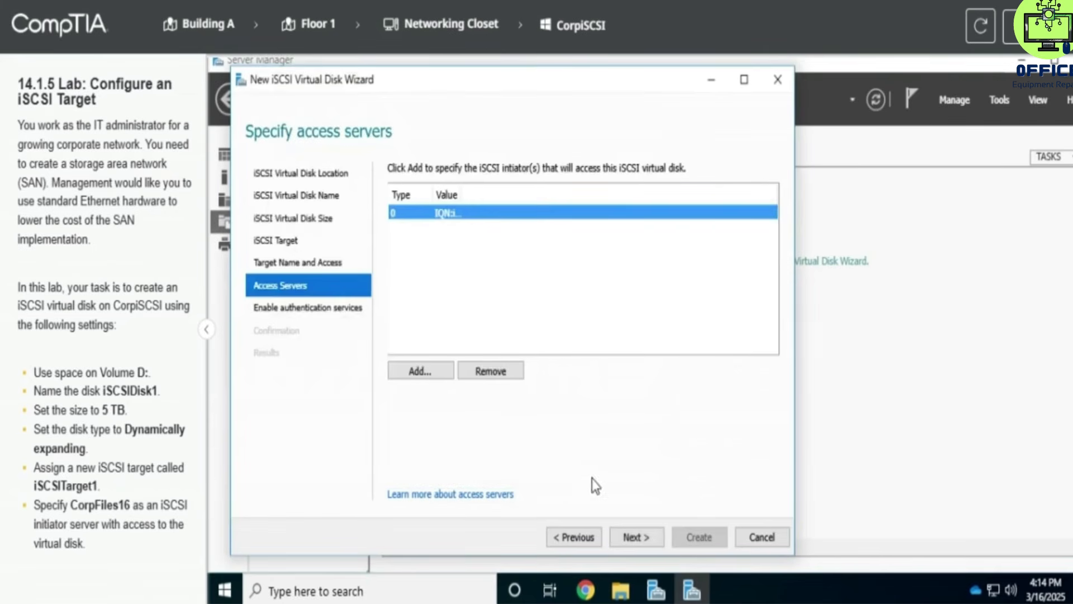
Step: Continue past authentication with CHAP left disabled and create the iSCSI virtual disk
left_click(633, 535)
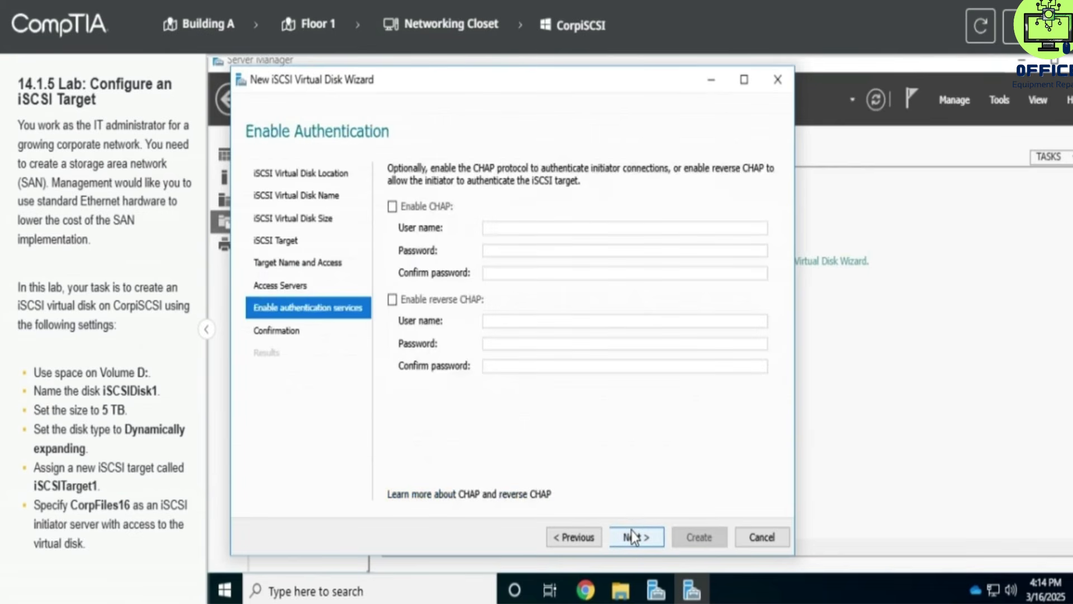
left_click(633, 535)
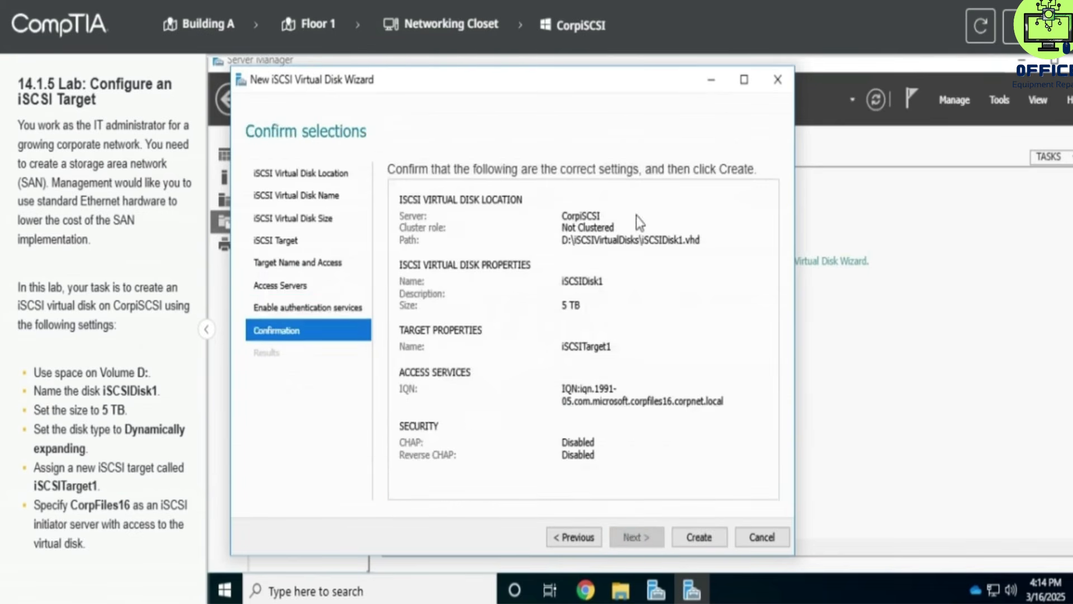
left_click(695, 534)
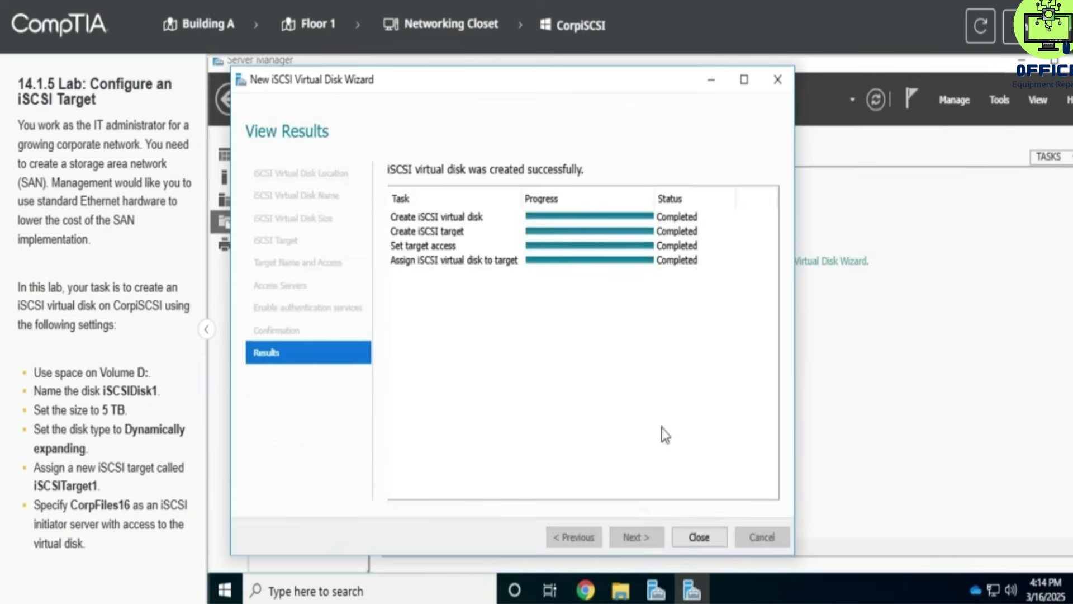
Step: Close the finished wizard and open the lab score summary
left_click(692, 543)
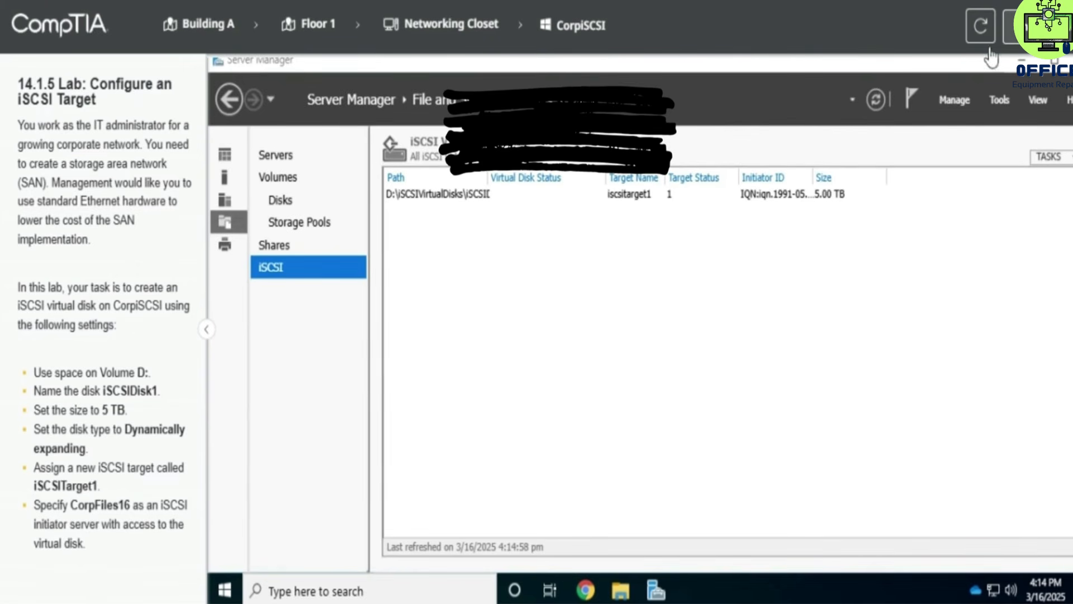
left_click(1012, 28)
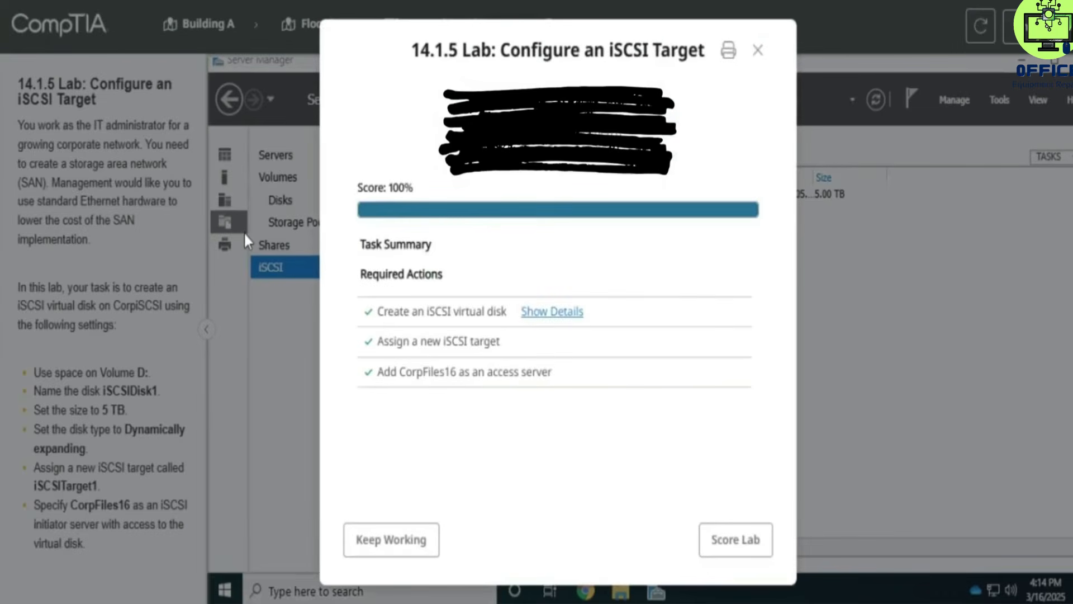